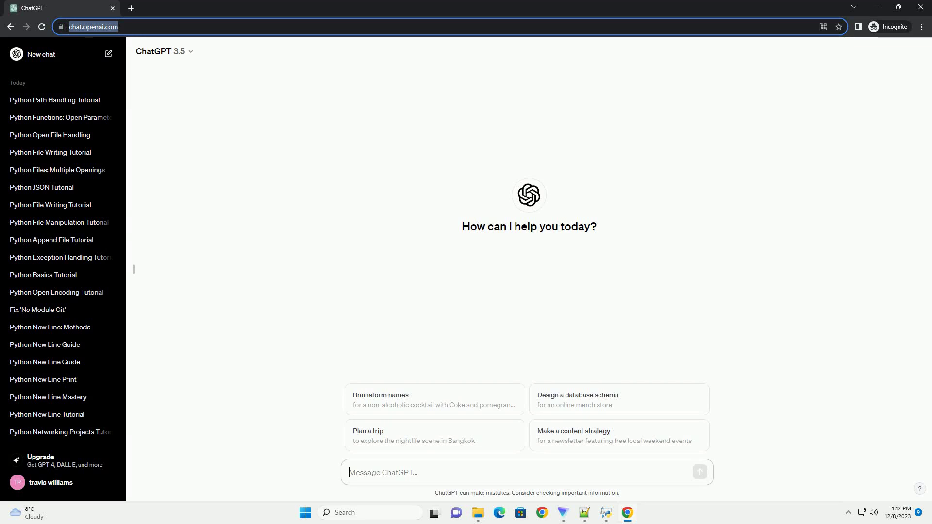
# - Paste and send the request for an informative Python file-opening and reading tutorial with code examples
pyautogui.write('write an informative tutorial about python with open read file with code example')
pyautogui.press('Return')
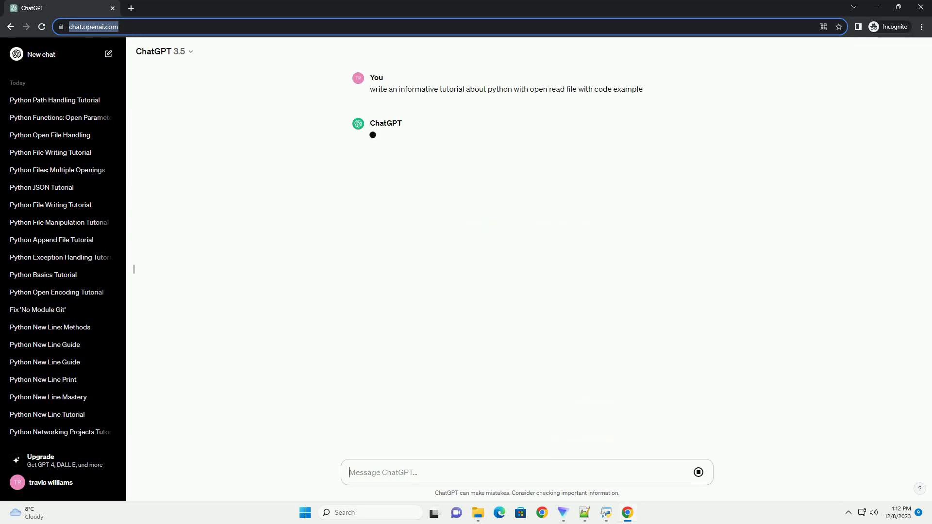